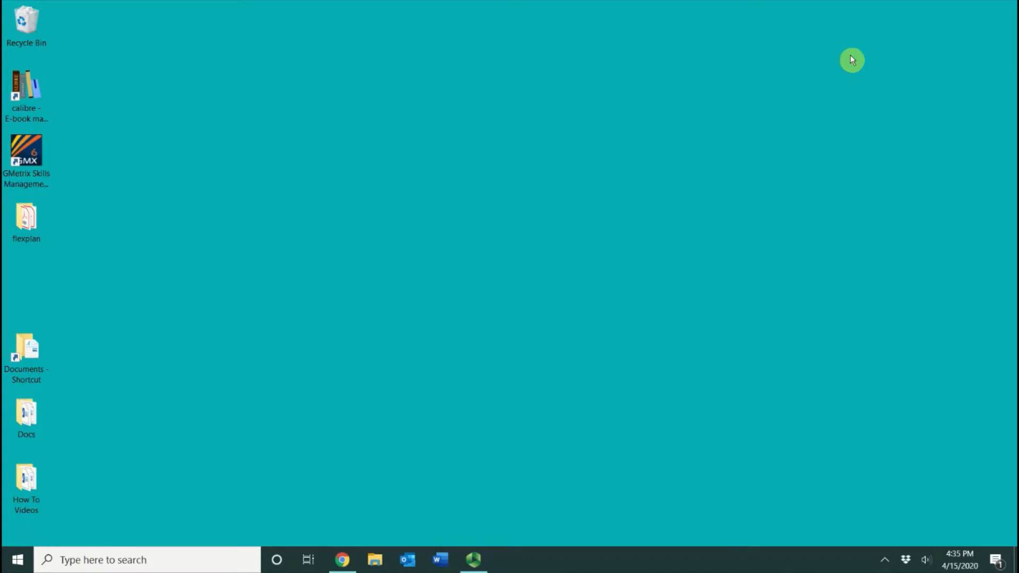
- Open the How To Videos folder from its desktop icon to list its 18 items
{"action": "double_click", "coordinate": [19, 512]}
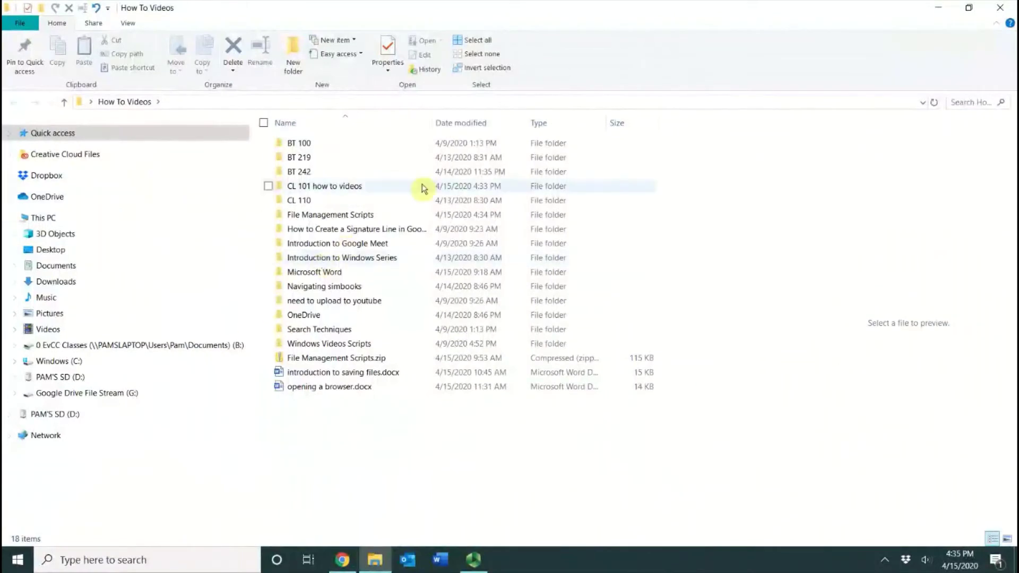
- Move file management video 1.docx from File Management Scripts to the Desktop using Move to
{"action": "double_click", "coordinate": [364, 217]}
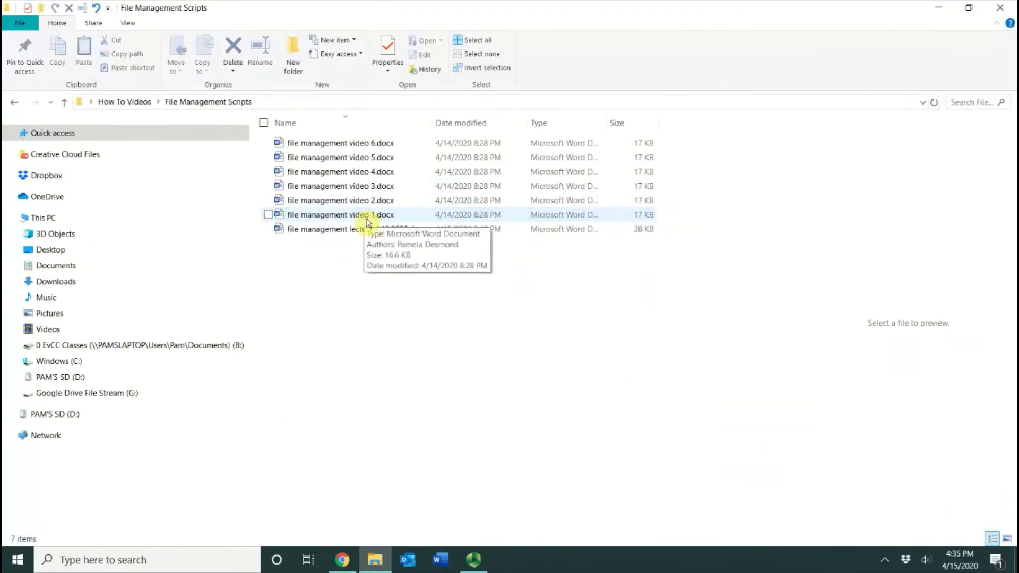
{"action": "left_click", "coordinate": [366, 222]}
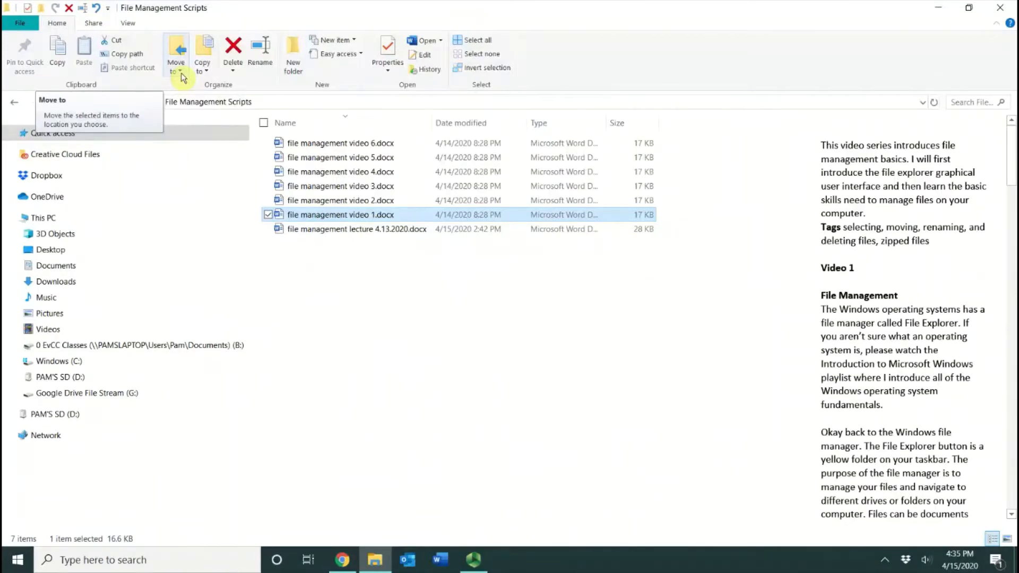
{"action": "left_click", "coordinate": [181, 74]}
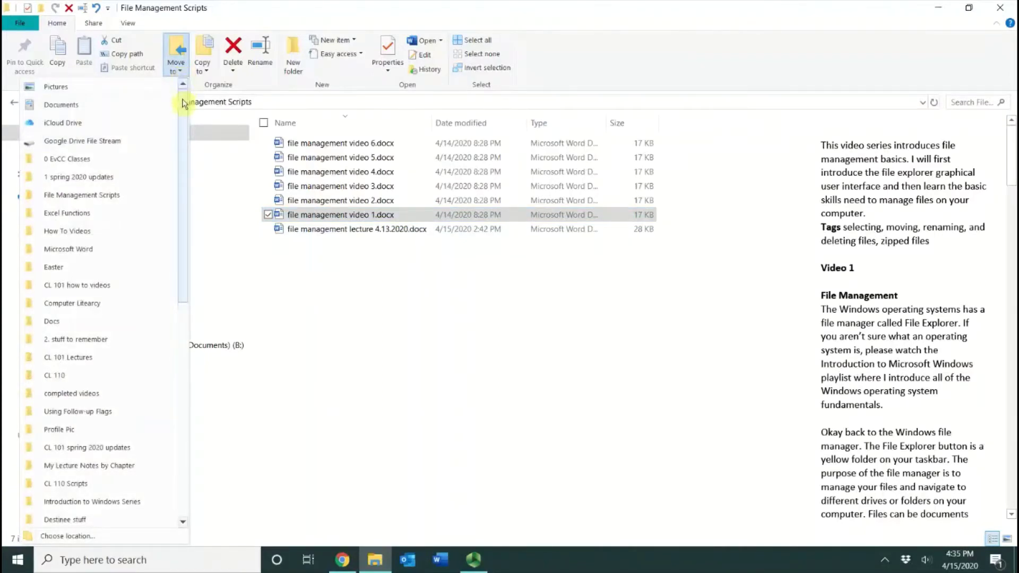
{"action": "left_click_drag", "start_coordinate": [183, 103], "coordinate": [185, 328]}
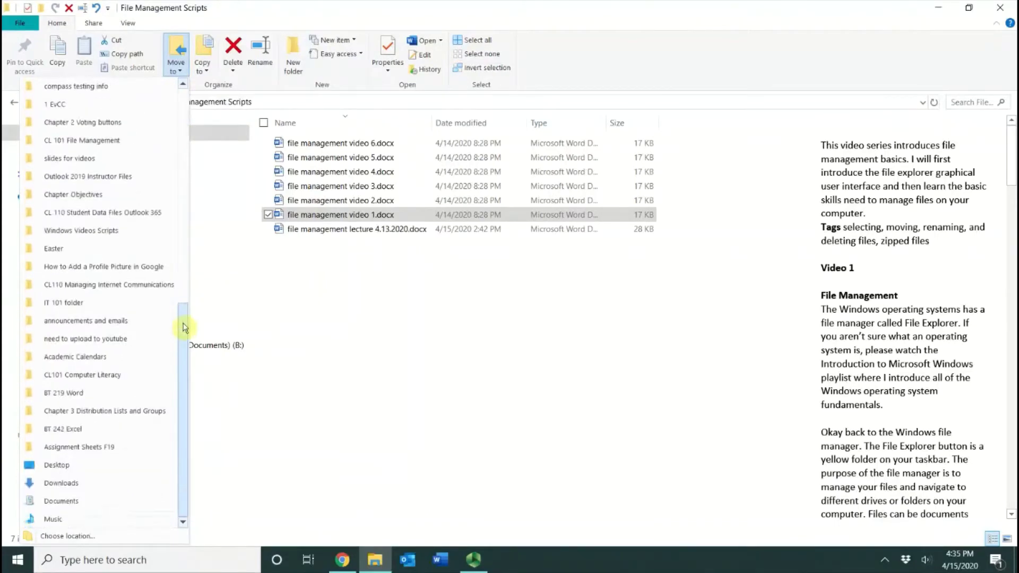
{"action": "left_click", "coordinate": [51, 469]}
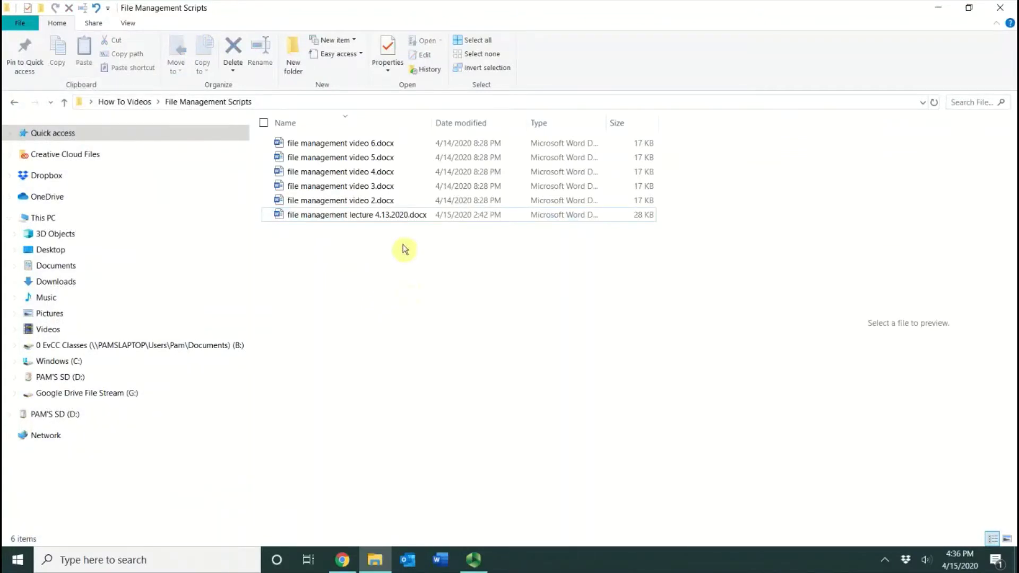
- Reposition the moved file on the desktop, then undo the move with Ctrl+Z
{"action": "left_click", "coordinate": [938, 9]}
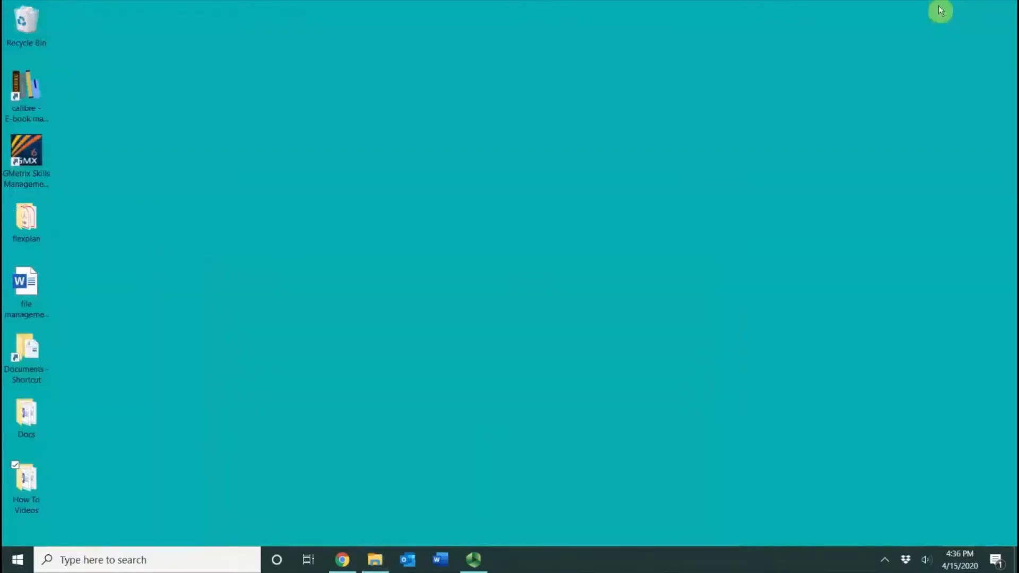
{"action": "left_click", "coordinate": [29, 304]}
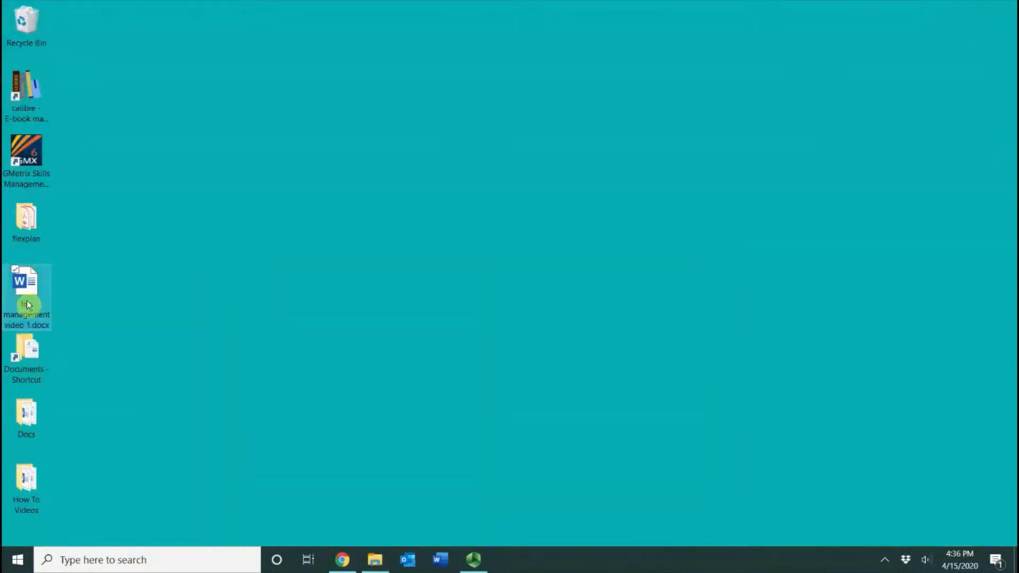
{"action": "left_click_drag", "start_coordinate": [28, 305], "coordinate": [345, 190]}
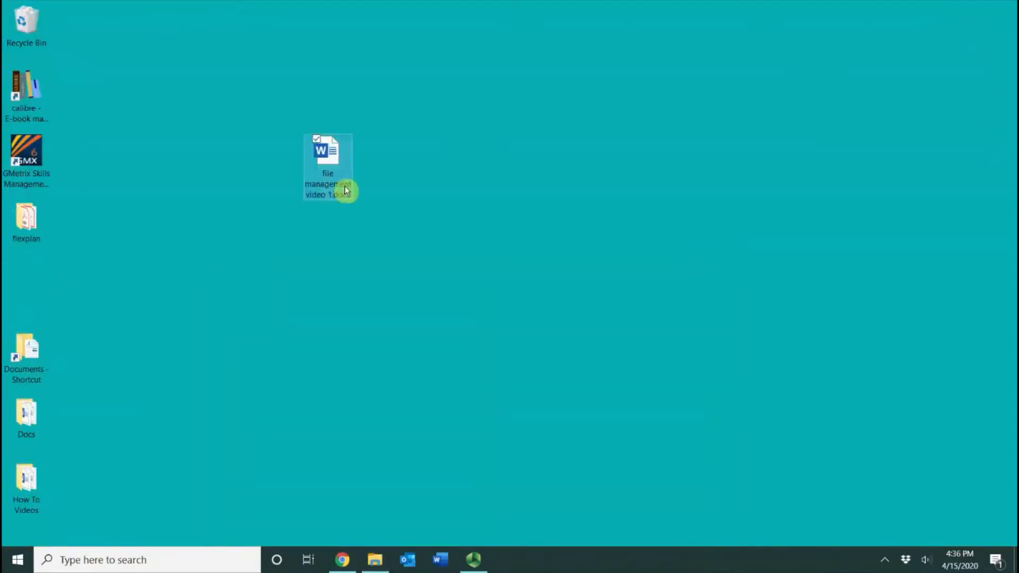
{"action": "left_click", "coordinate": [379, 561]}
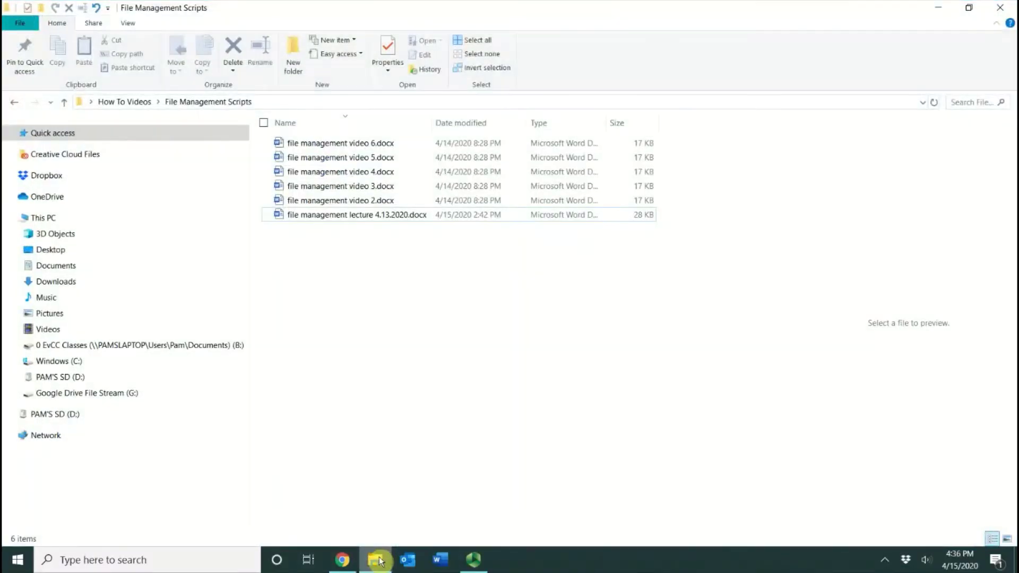
{"action": "key", "text": "ctrl+z"}
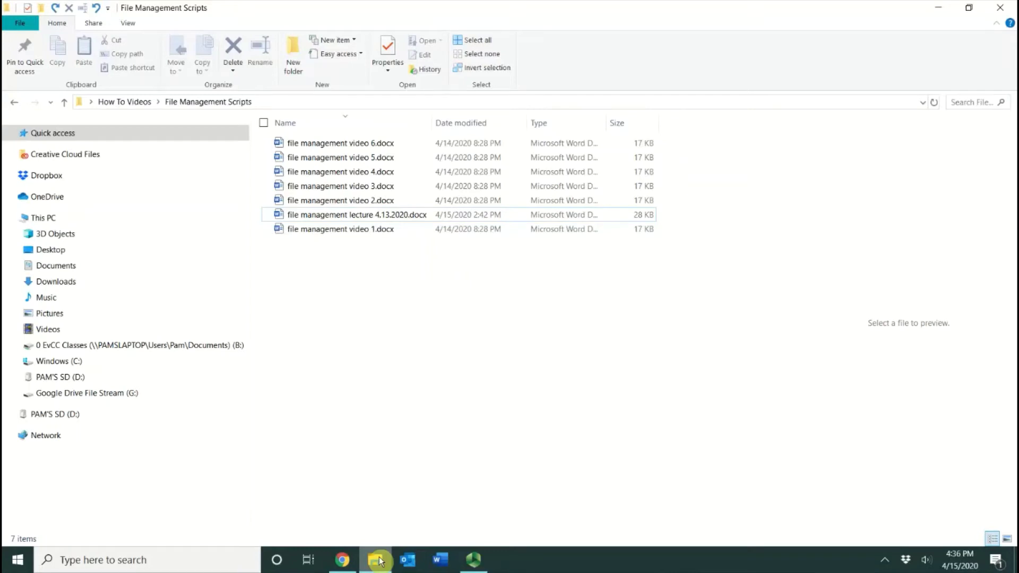
{"action": "left_click", "coordinate": [348, 235]}
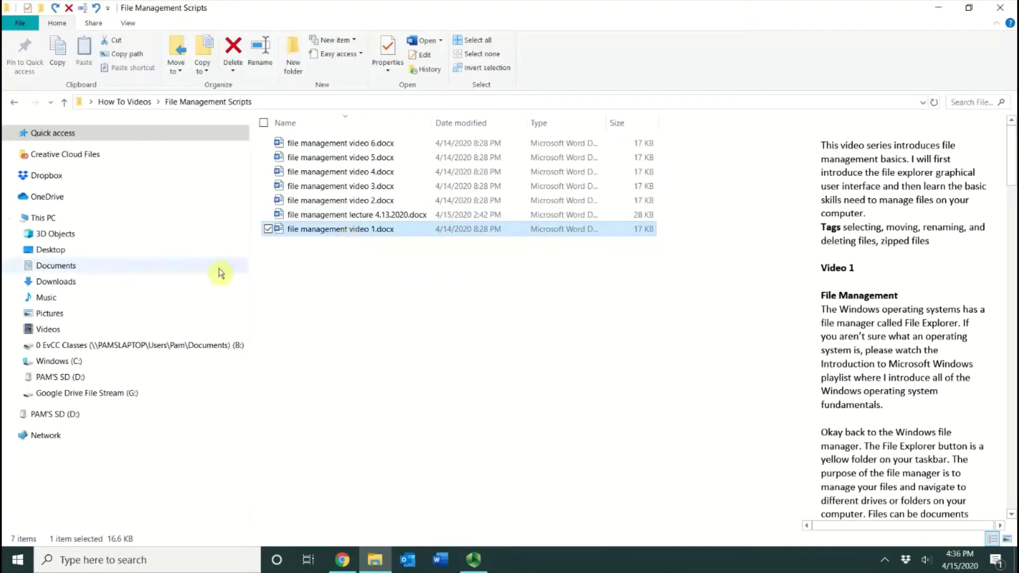
{"action": "left_click", "coordinate": [208, 73]}
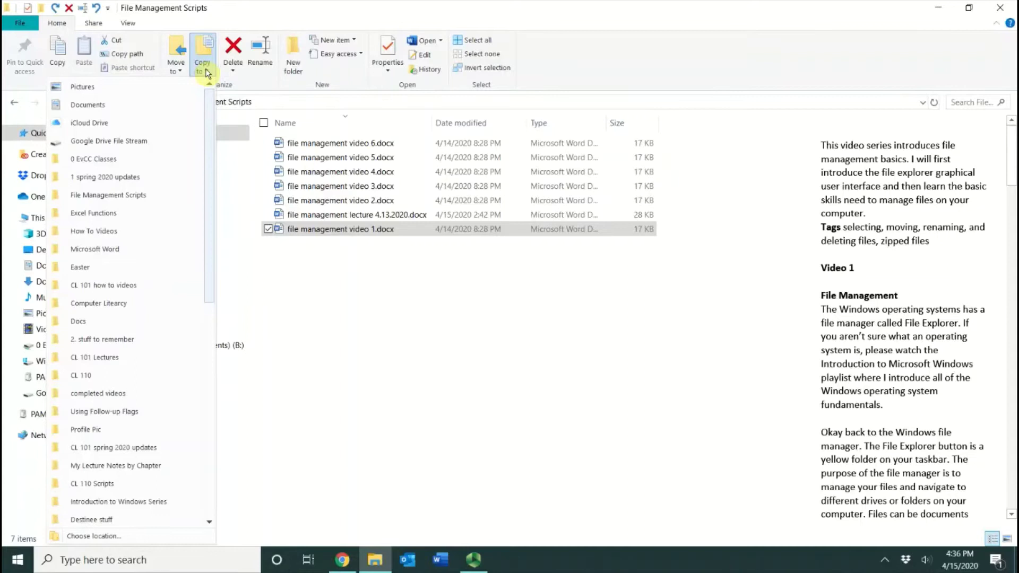
{"action": "left_click", "coordinate": [346, 264]}
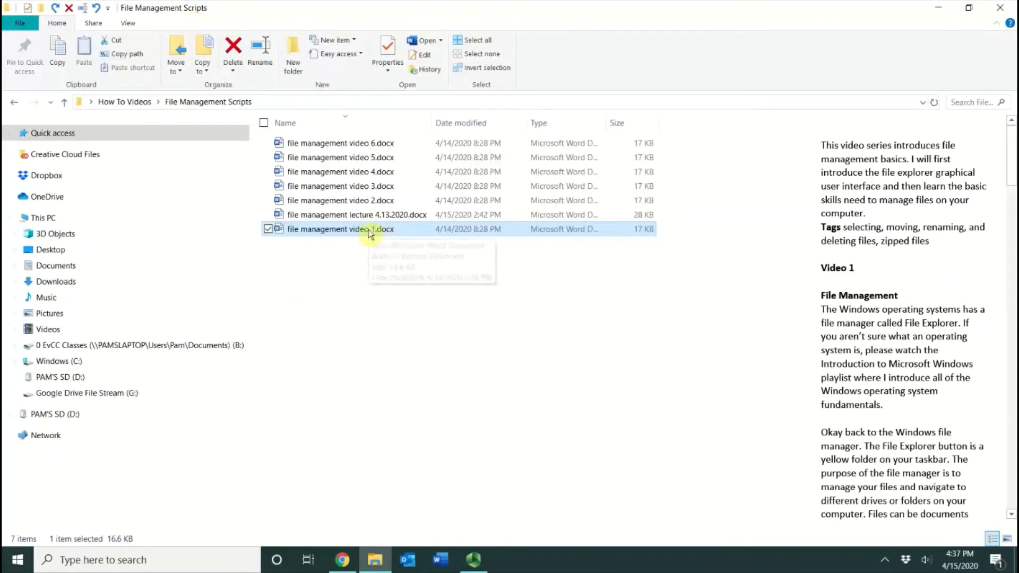
{"action": "left_click", "coordinate": [116, 45]}
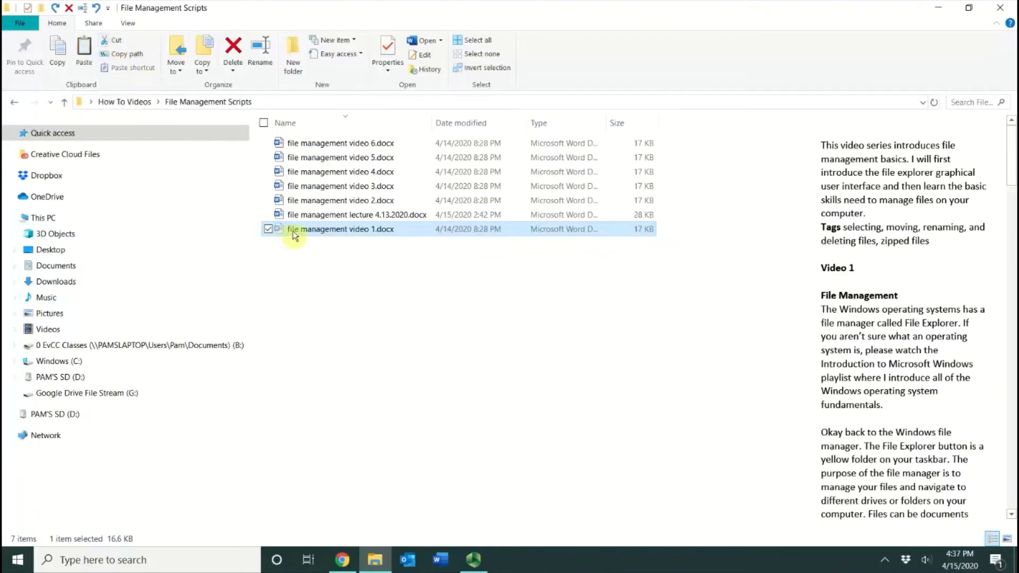
{"action": "left_click", "coordinate": [124, 101]}
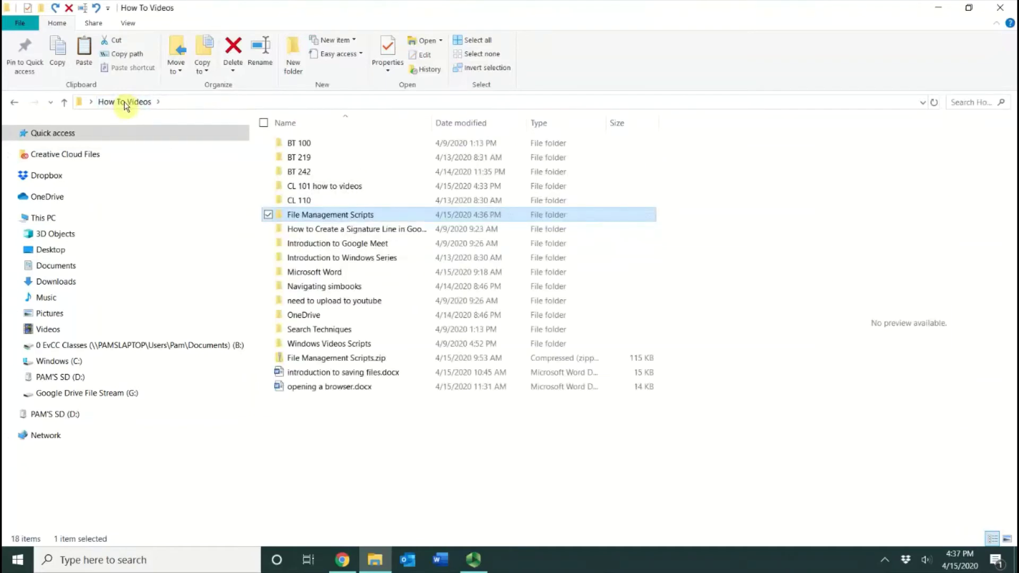
{"action": "left_click", "coordinate": [332, 415]}
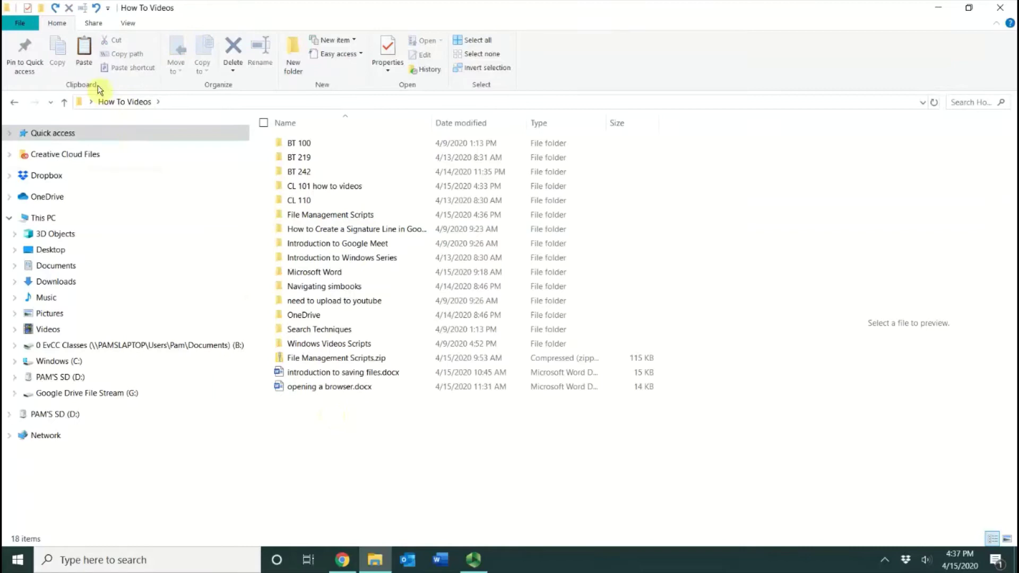
{"action": "left_click", "coordinate": [88, 62]}
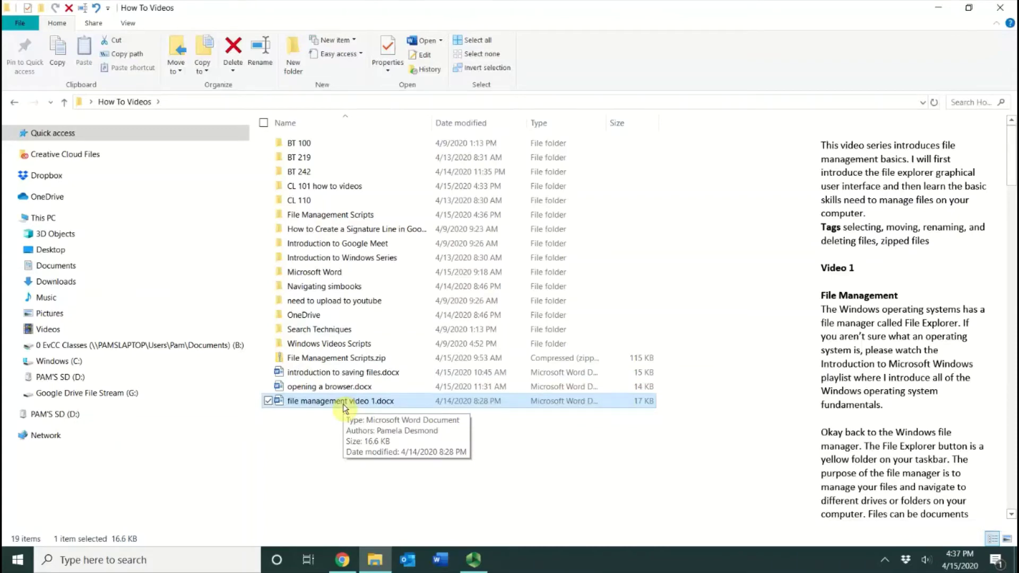
{"action": "left_click", "coordinate": [19, 106]}
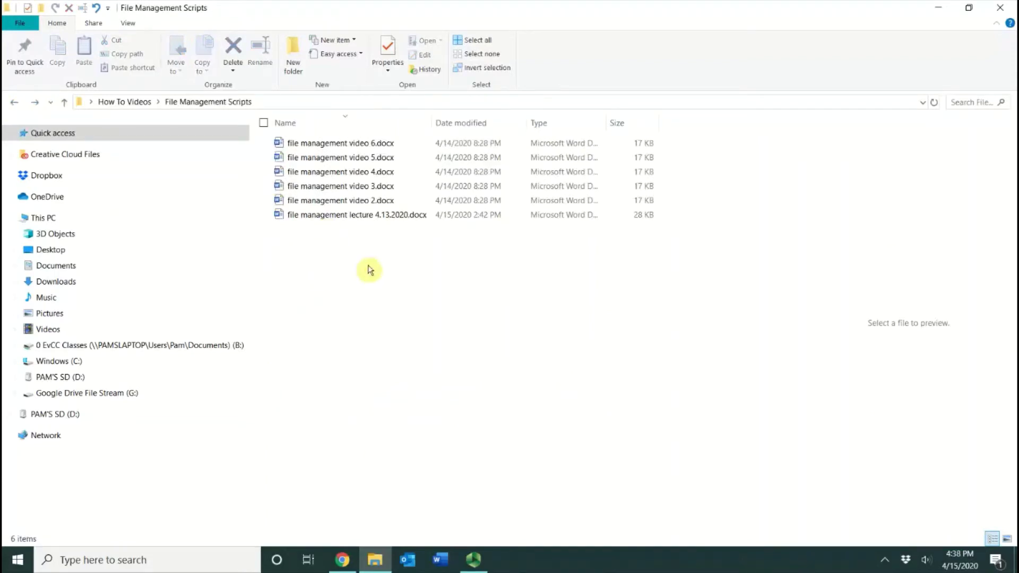
{"action": "key", "text": "ctrl+z"}
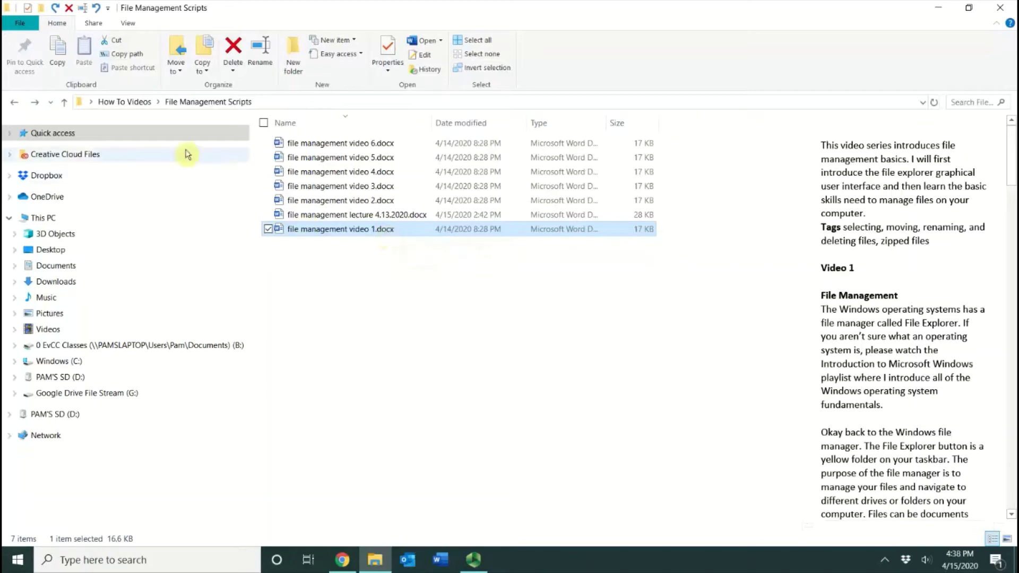
- Copy file management video 1.docx to the clipboard from the Home ribbon
{"action": "left_click", "coordinate": [59, 65]}
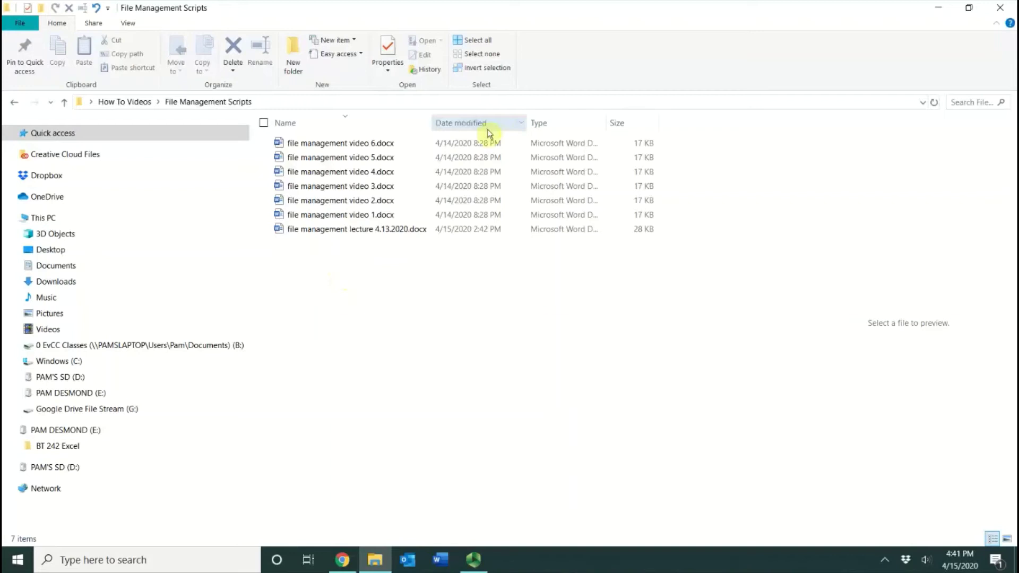
- Copy file management video 6.docx and paste it onto the flash drive (E:)
{"action": "right_click", "coordinate": [383, 145]}
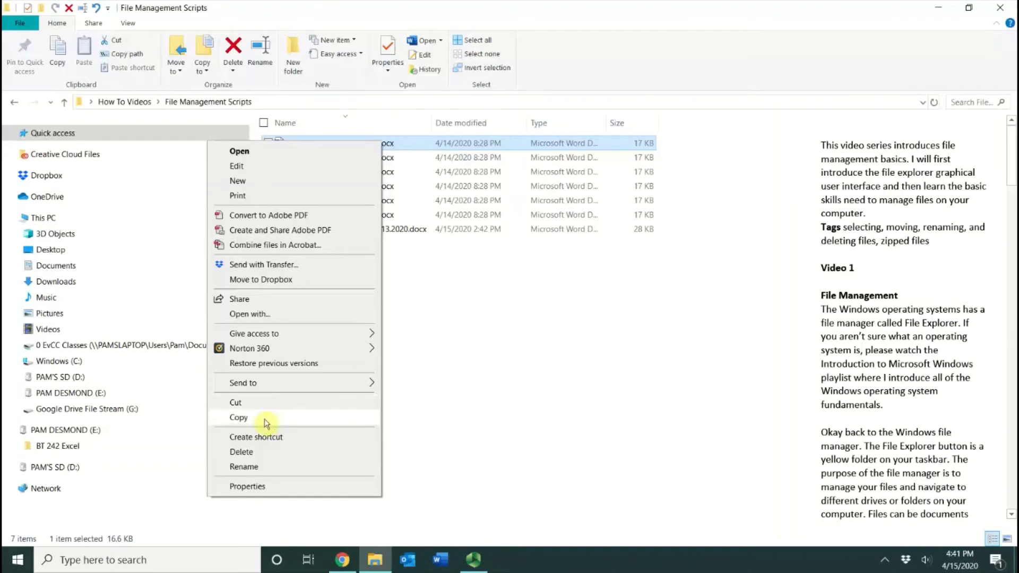
{"action": "left_click", "coordinate": [265, 423]}
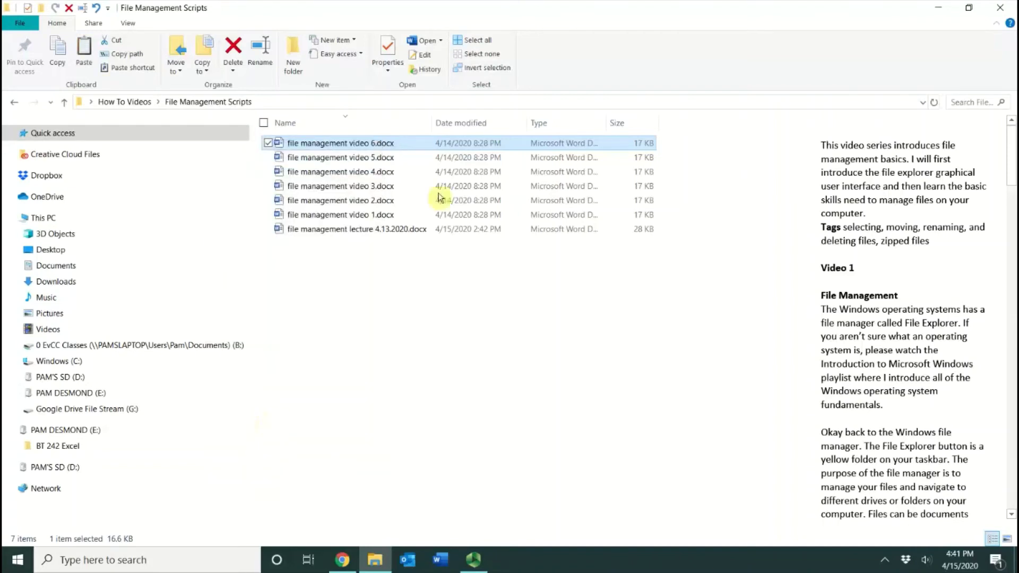
{"action": "right_click", "coordinate": [391, 143]}
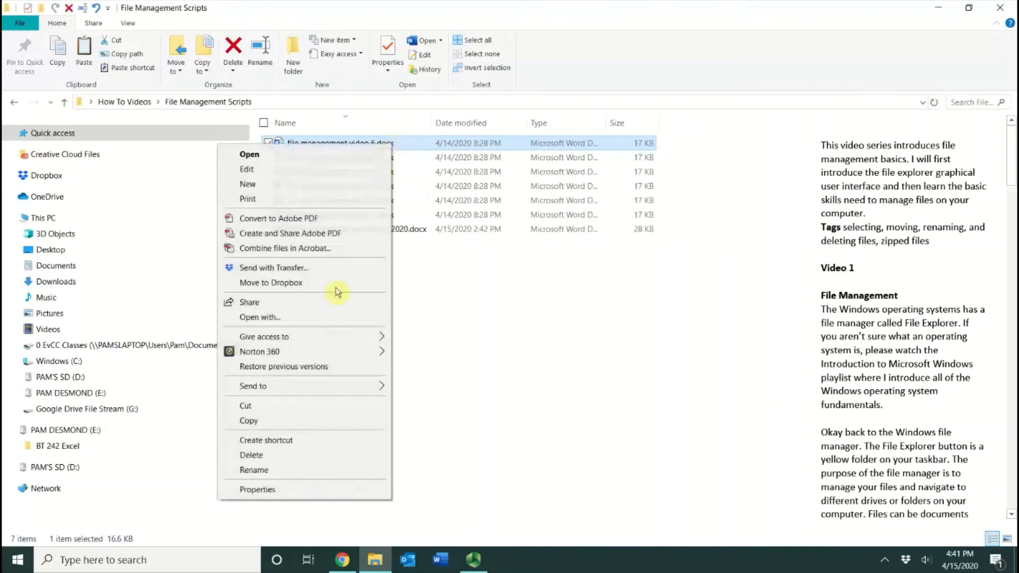
{"action": "left_click", "coordinate": [323, 420]}
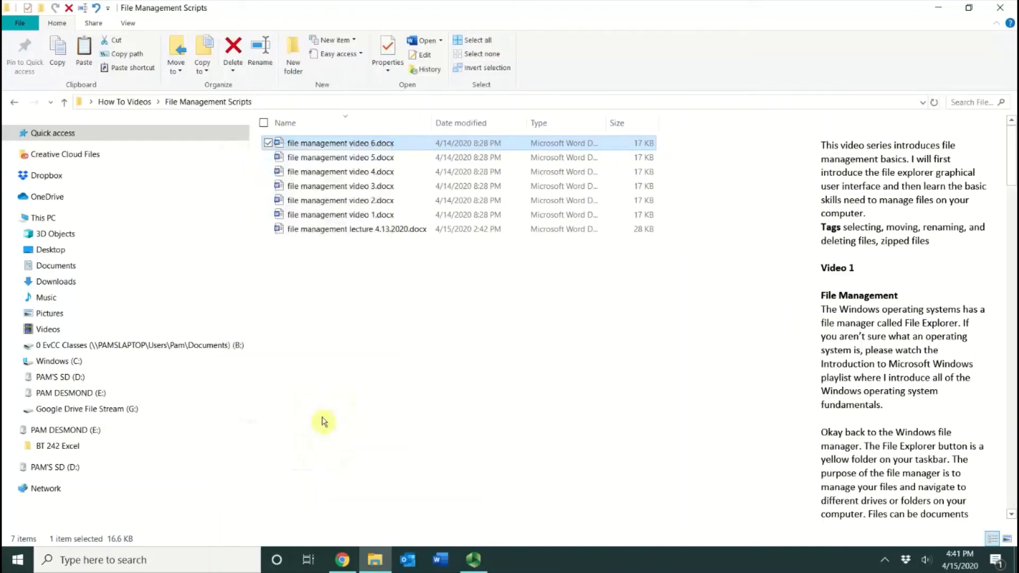
{"action": "left_click", "coordinate": [98, 394]}
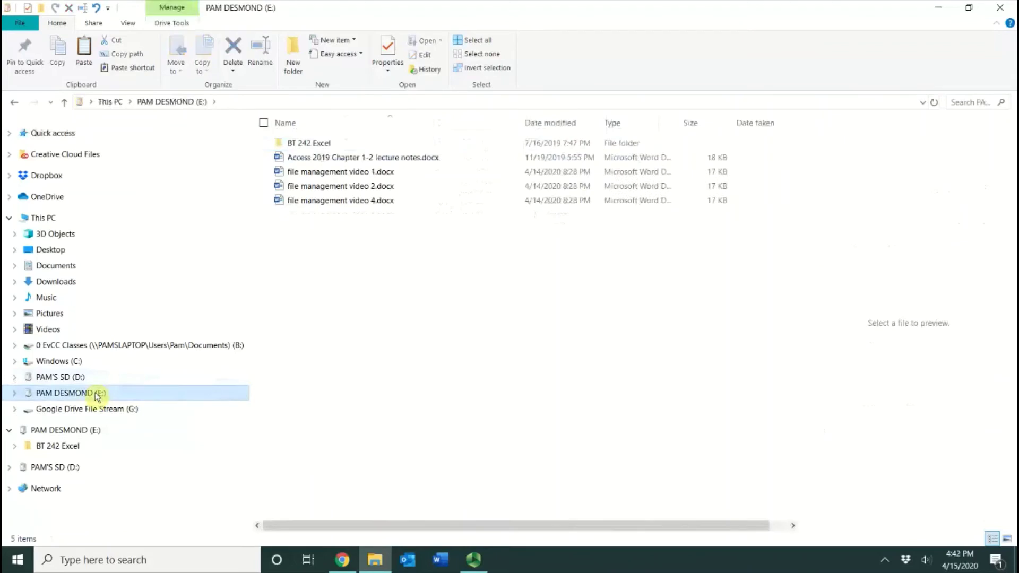
{"action": "right_click", "coordinate": [355, 281]}
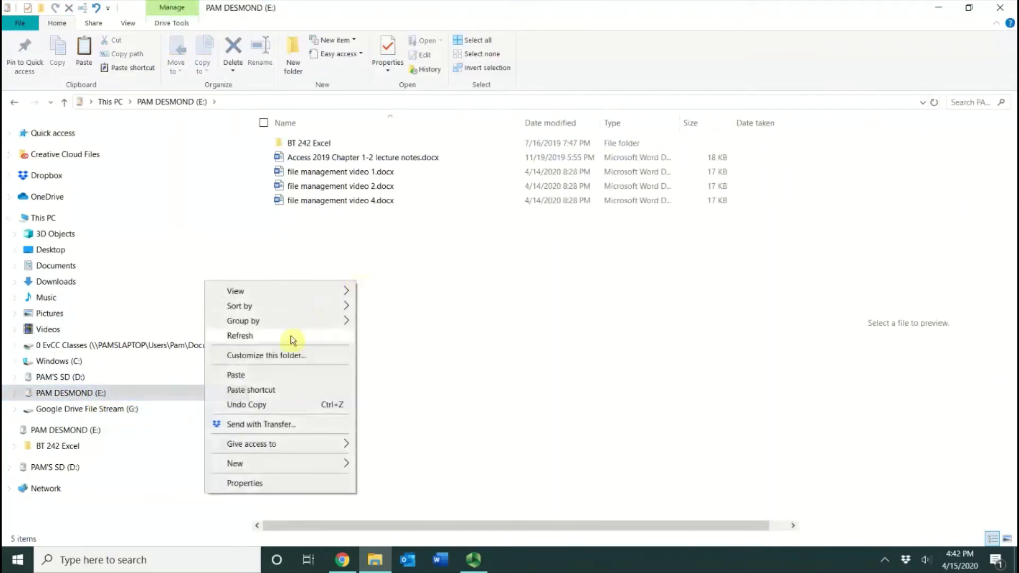
{"action": "left_click", "coordinate": [277, 381]}
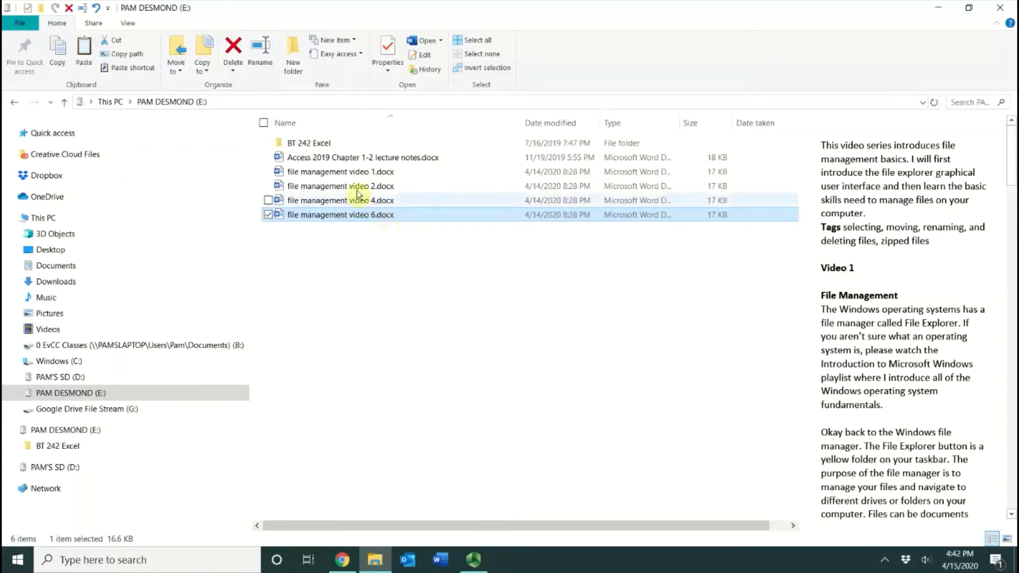
- Move video 1 and video 2 into the BT 242 Excel folder and duplicate video 6 on drive E:
{"action": "left_click", "coordinate": [337, 173]}
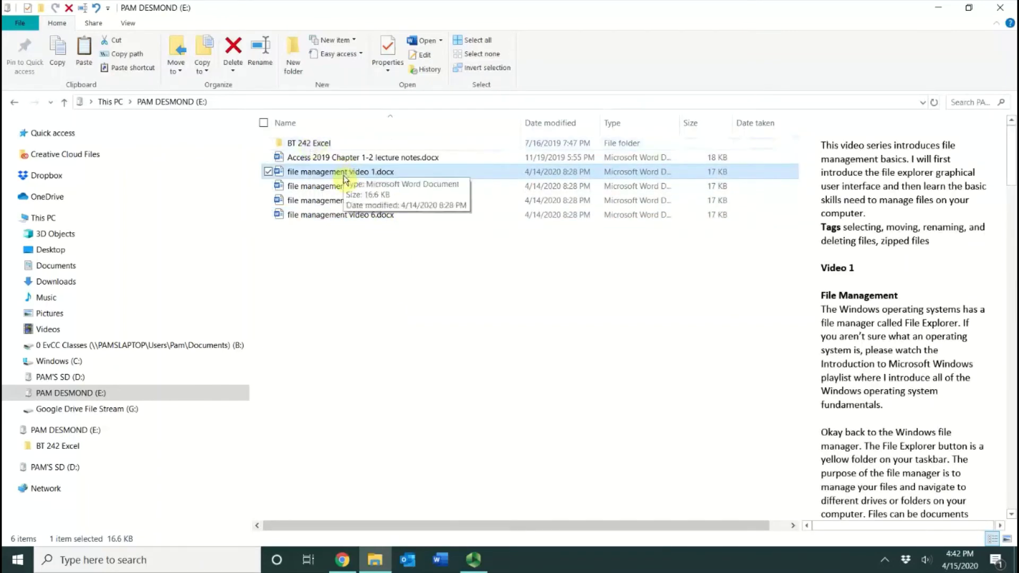
{"action": "left_click_drag", "start_coordinate": [344, 177], "coordinate": [330, 144]}
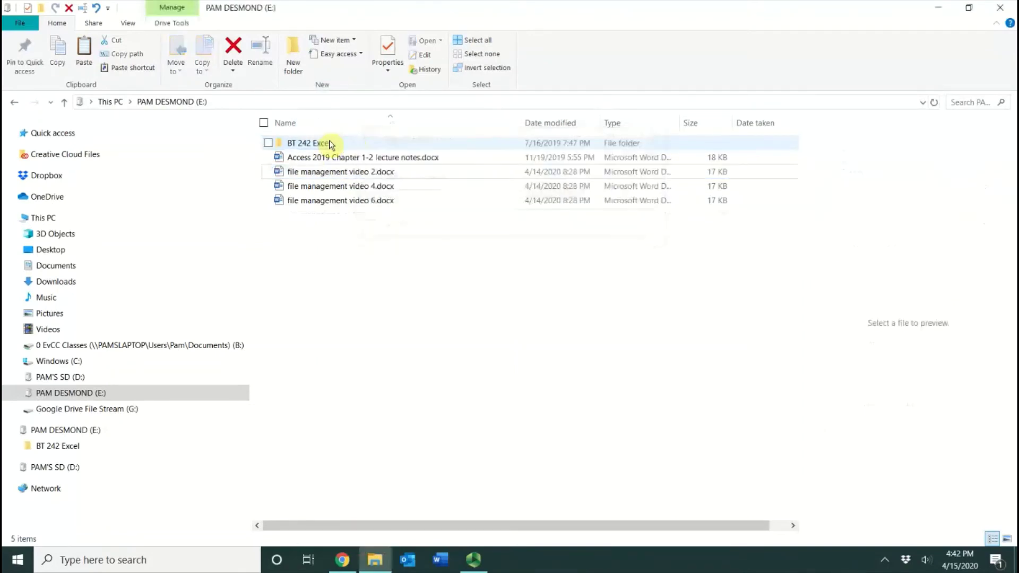
{"action": "left_click_drag", "start_coordinate": [336, 172], "coordinate": [325, 147]}
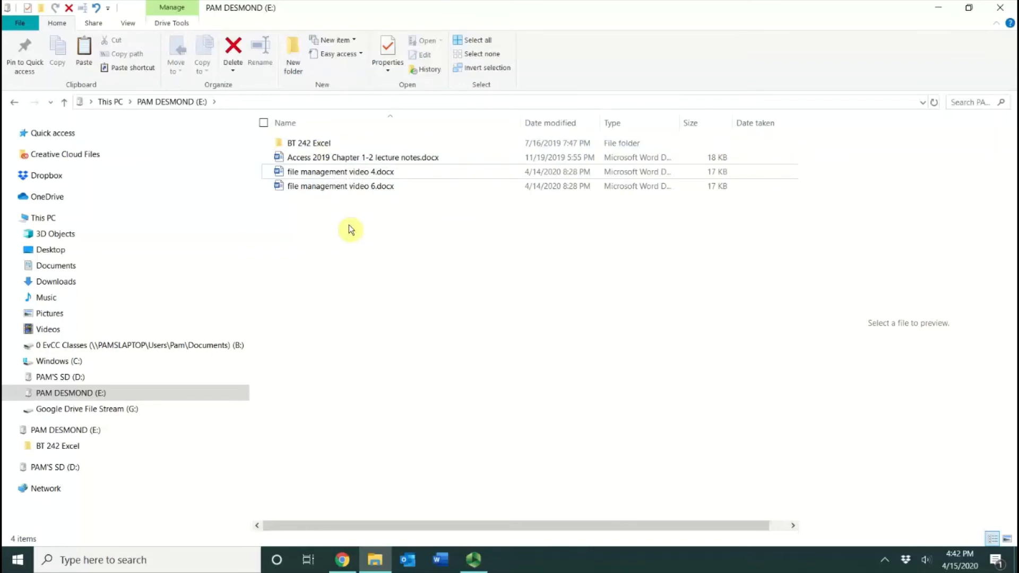
{"action": "left_click", "coordinate": [382, 190]}
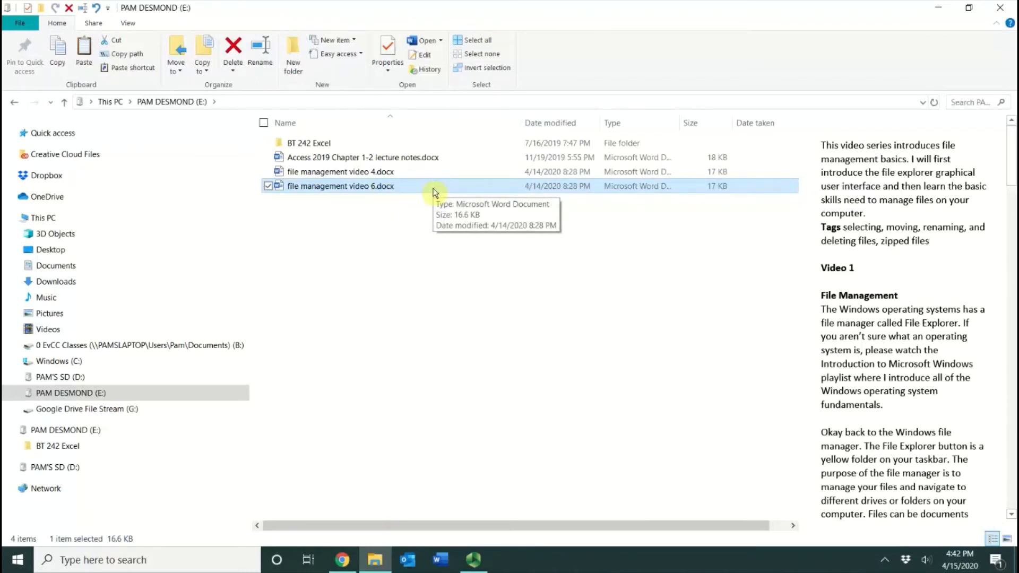
{"action": "left_click_drag", "start_coordinate": [433, 192], "coordinate": [435, 218]}
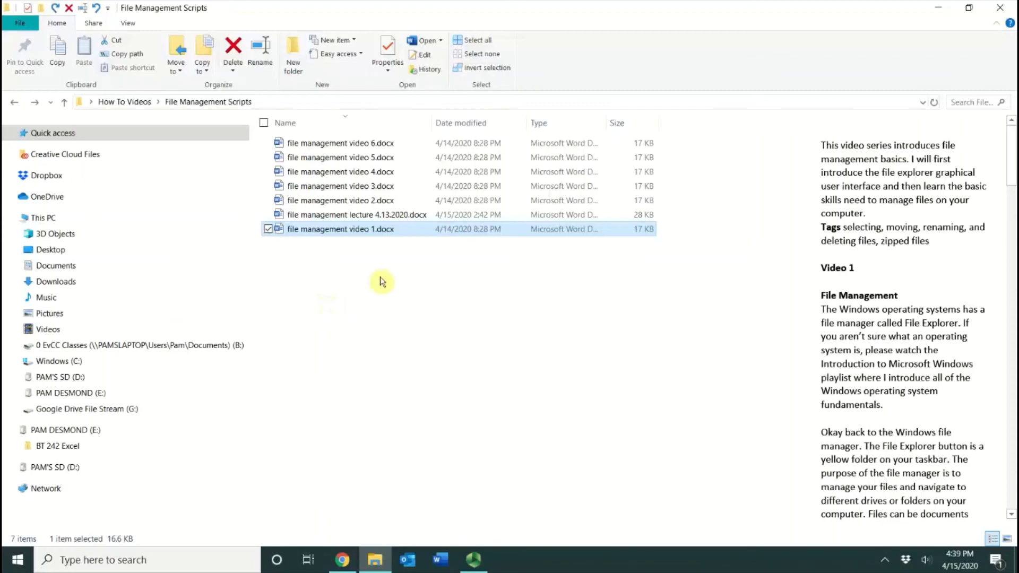
- Multi-select video 1, 2 and 4, send them to drive E: via Send to, then deselect
{"action": "left_click", "coordinate": [366, 201], "text": "ctrl"}
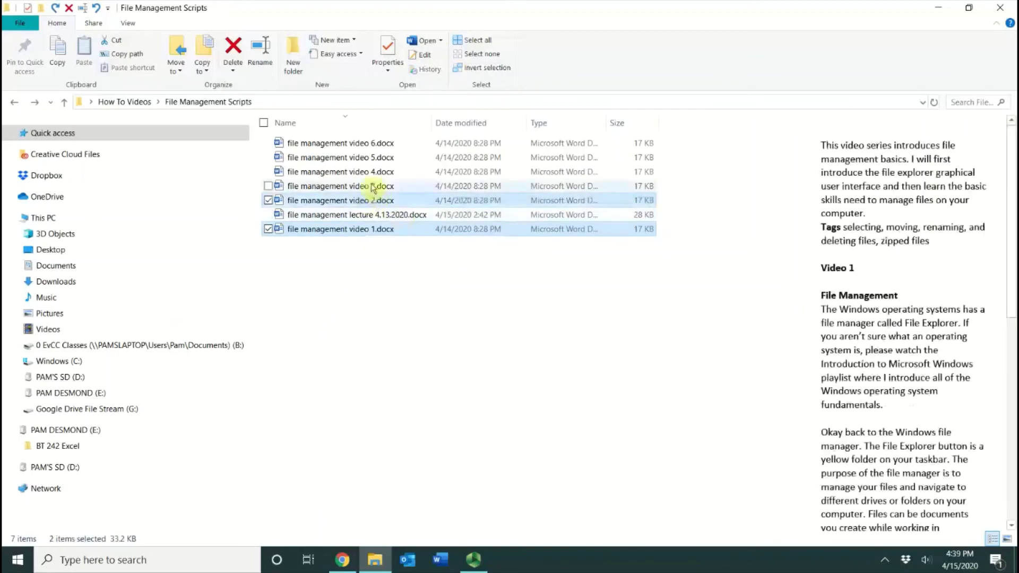
{"action": "left_click", "coordinate": [359, 173], "text": "ctrl"}
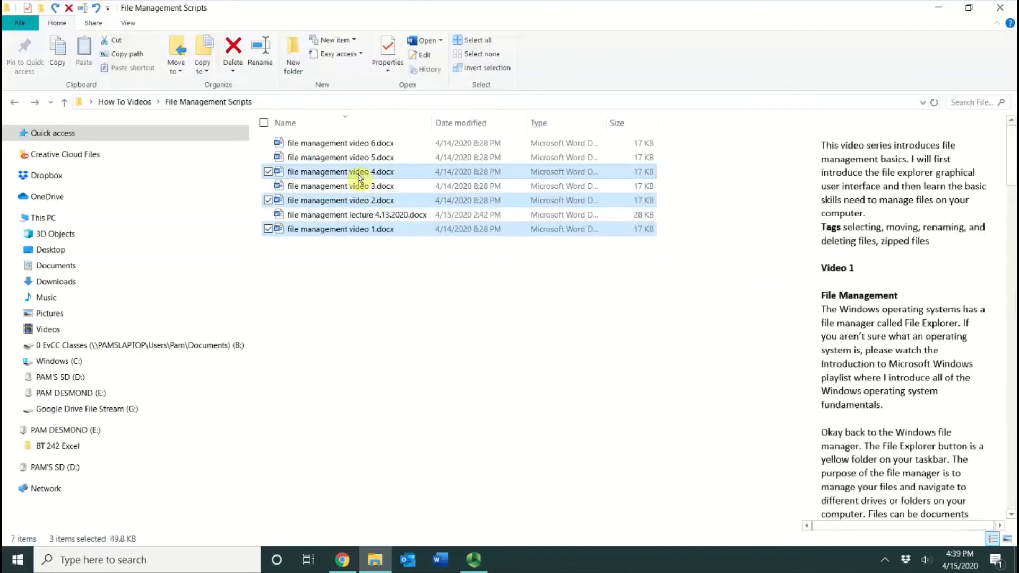
{"action": "right_click", "coordinate": [402, 171]}
{"action": "mouse_move", "coordinate": [340, 368]}
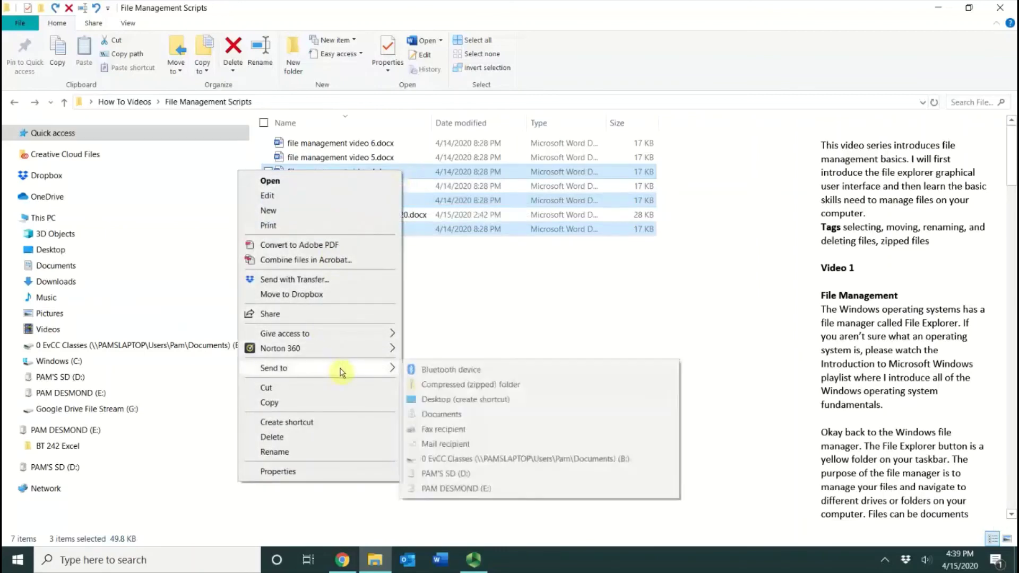
{"action": "left_click", "coordinate": [474, 489]}
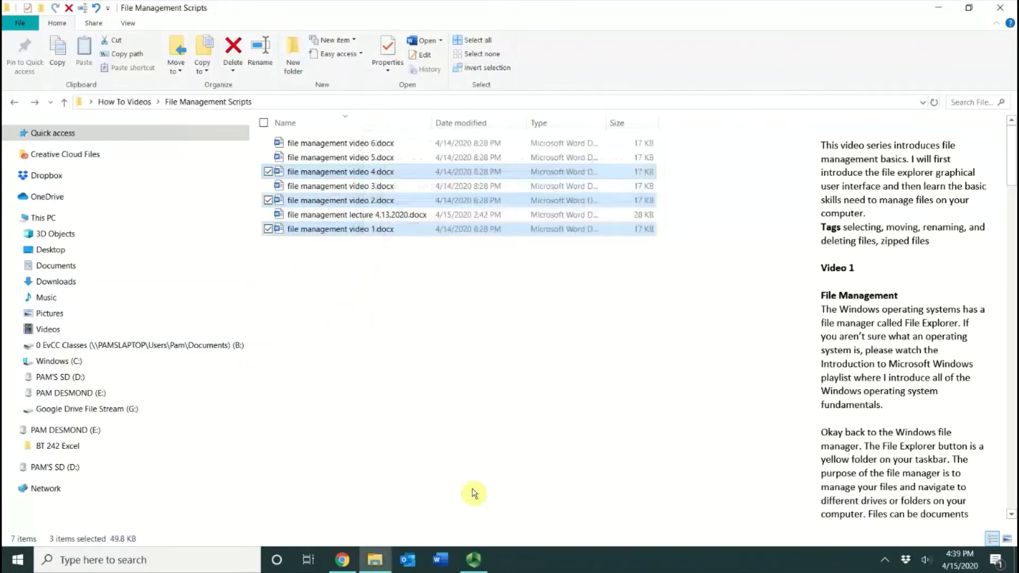
{"action": "left_click", "coordinate": [451, 467]}
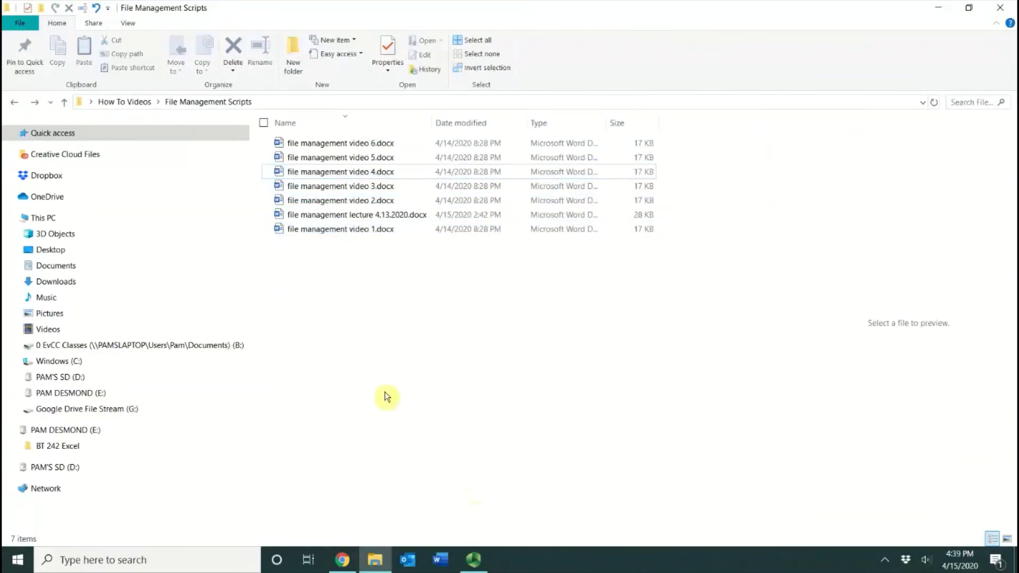
- Select all seven script files and open Send to, then cancel without sending
{"action": "left_click_drag", "start_coordinate": [376, 300], "coordinate": [279, 139]}
{"action": "right_click", "coordinate": [302, 155]}
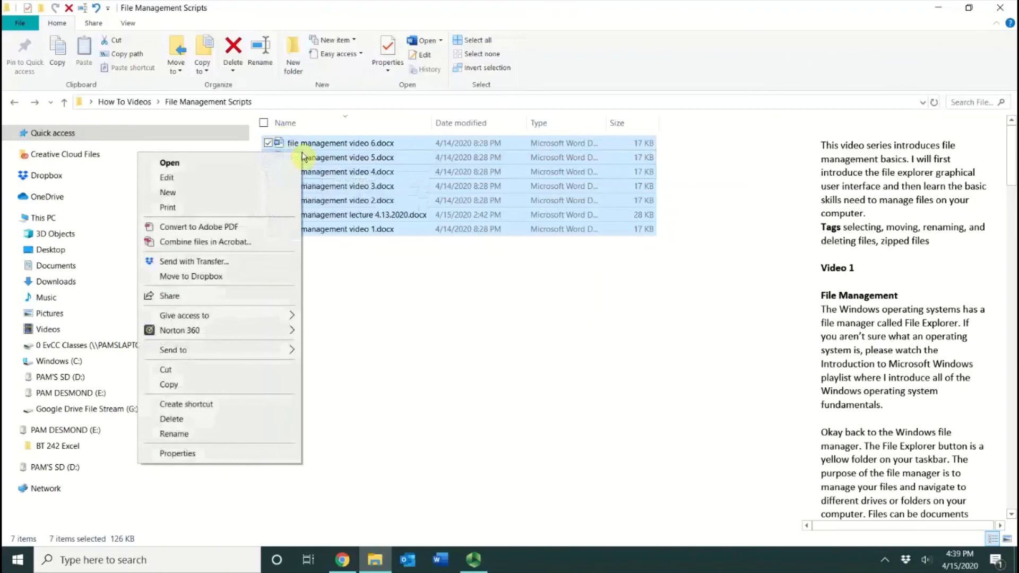
{"action": "mouse_move", "coordinate": [236, 359]}
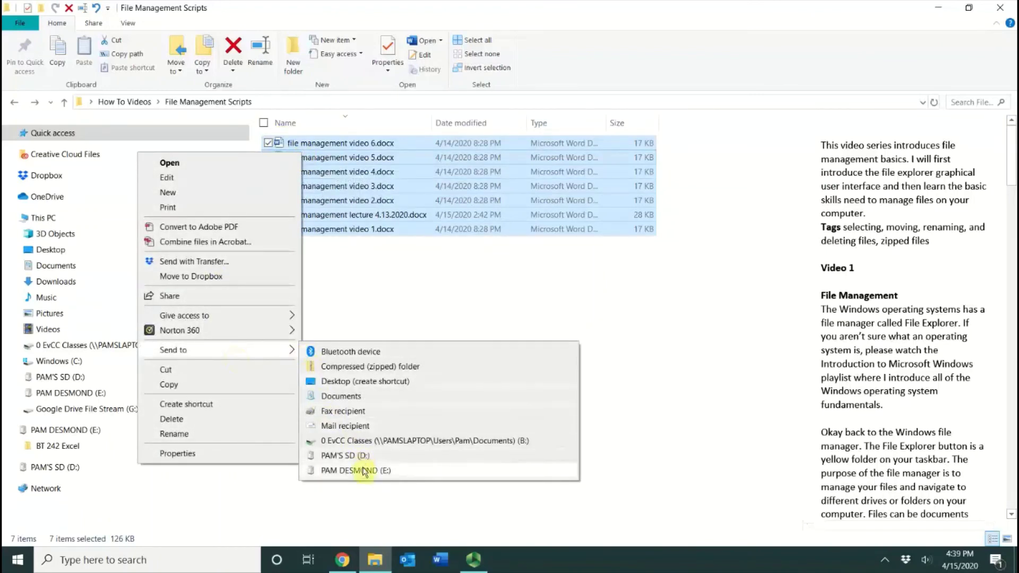
{"action": "left_click", "coordinate": [456, 306]}
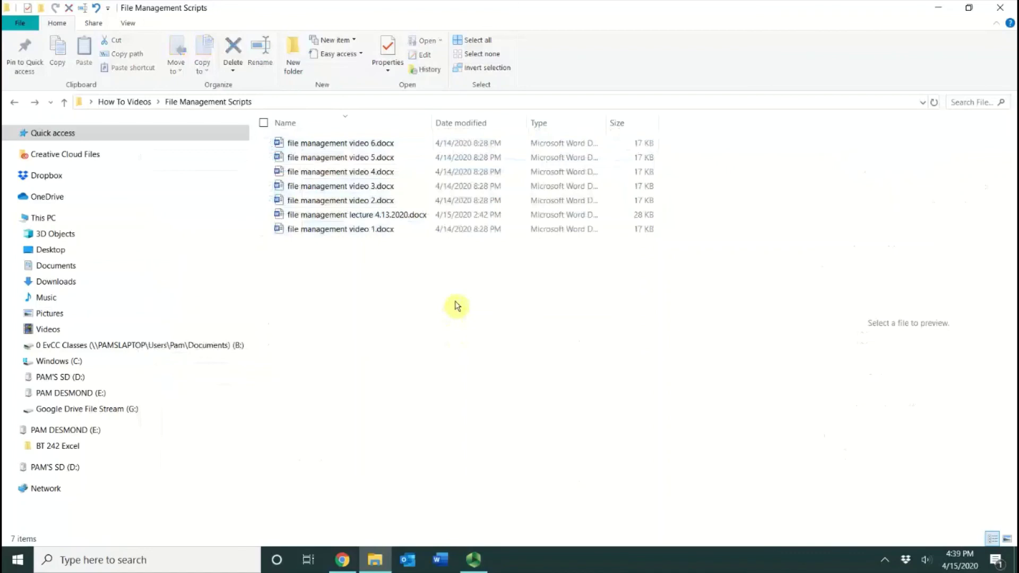
- Go up to How To Videos and open Send to for the File Management Scripts folder
{"action": "left_click", "coordinate": [137, 106]}
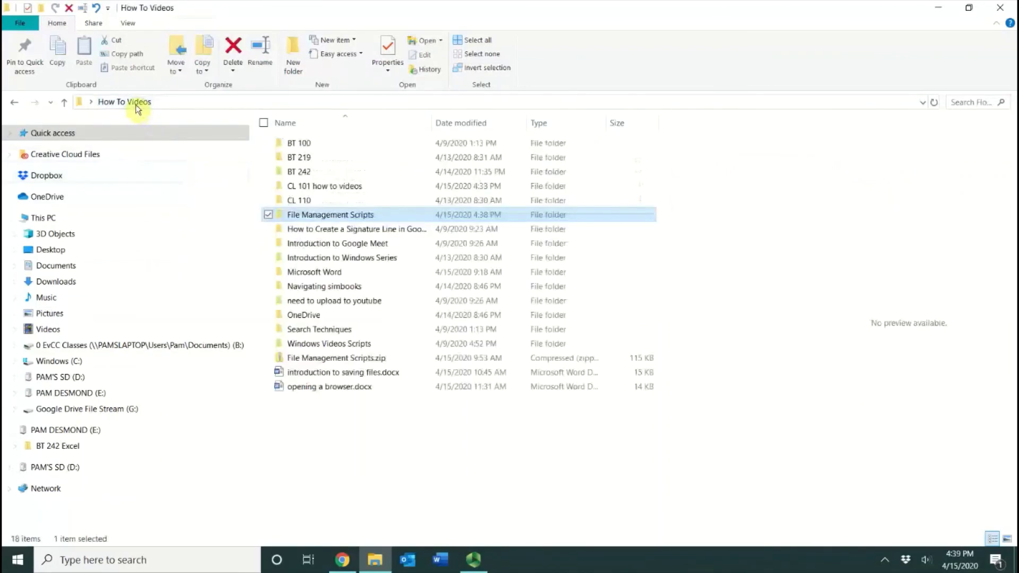
{"action": "right_click", "coordinate": [340, 218]}
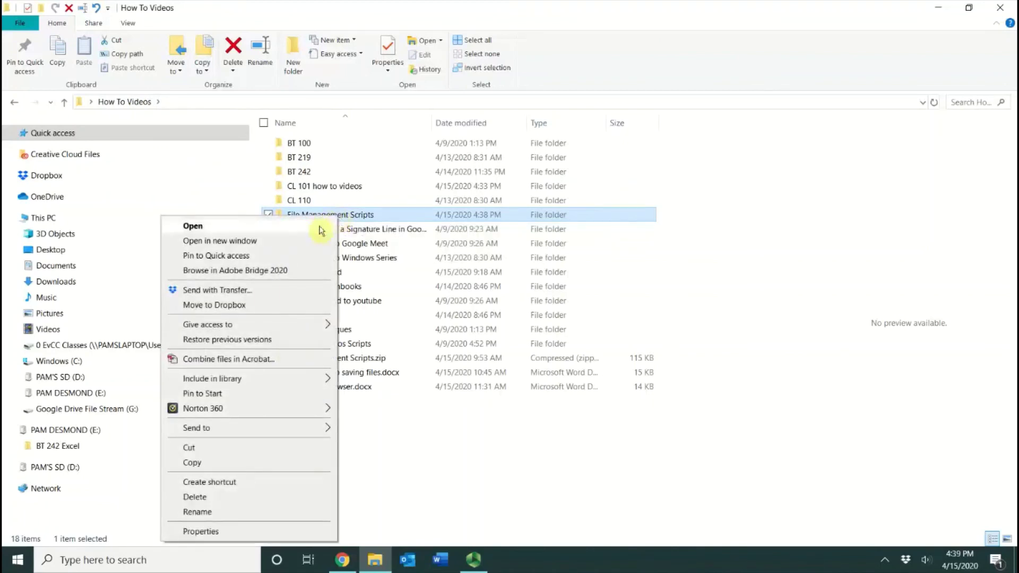
{"action": "mouse_move", "coordinate": [242, 434]}
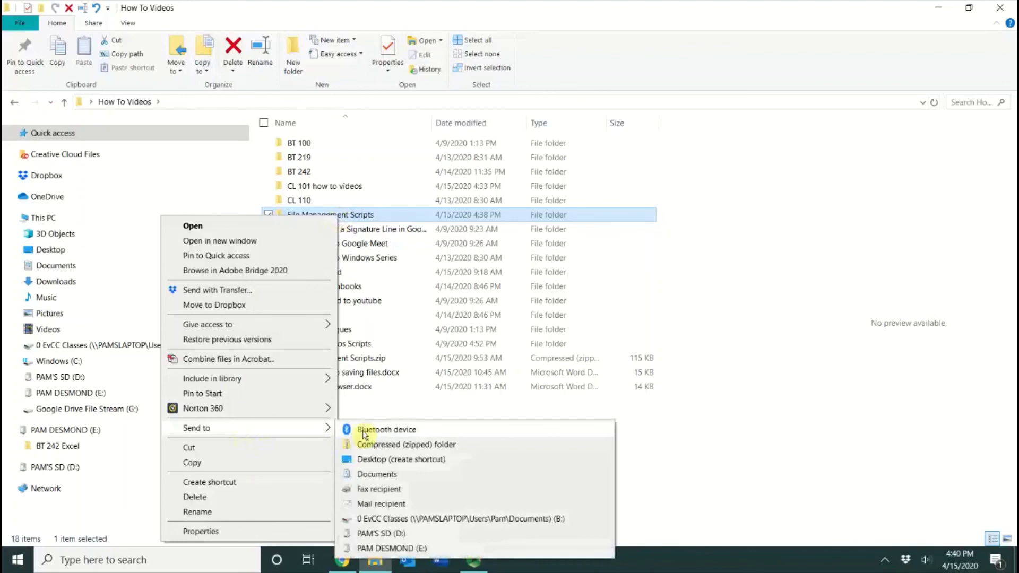